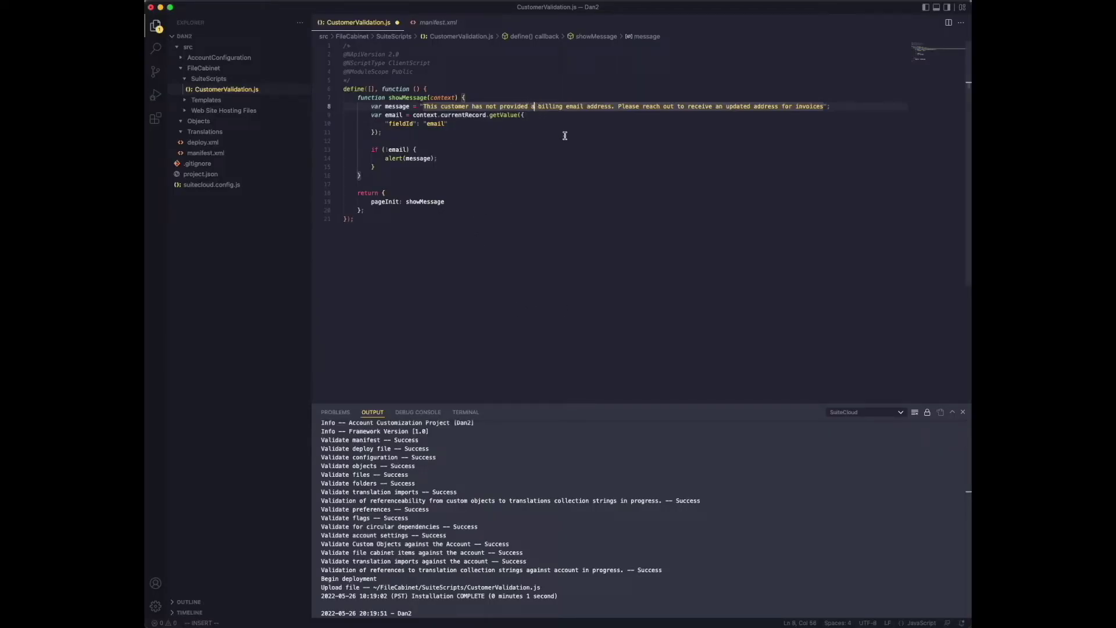
text(valid)
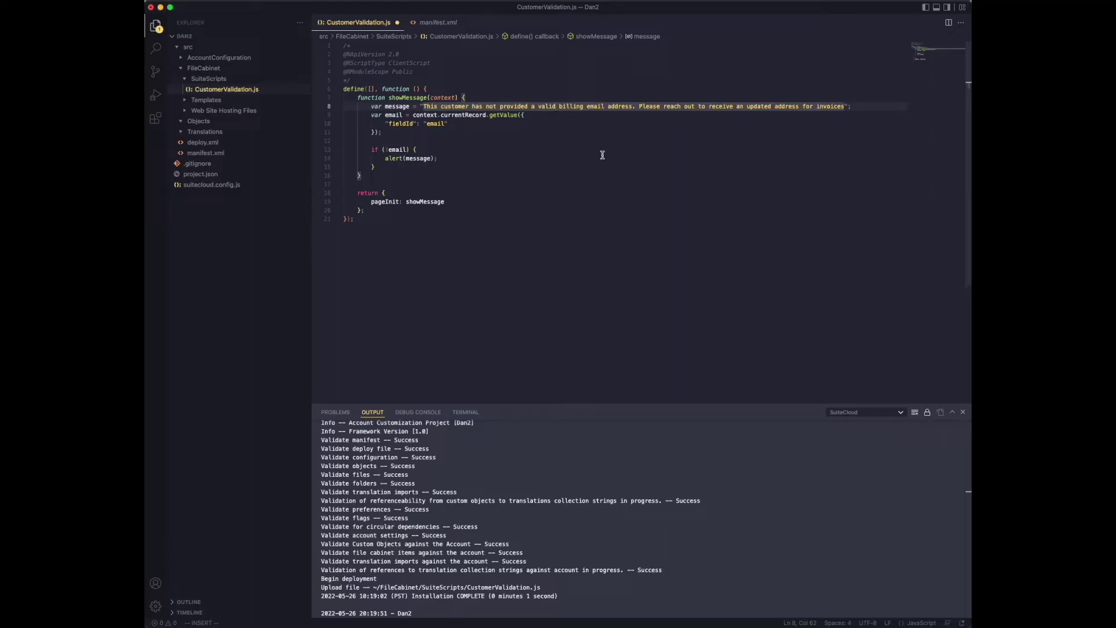
Step: Save CustomerValidation.js and run SuiteCloud Deploy Project, choosing 'Display a warning and continue'
click(609, 159)
key(super+s)
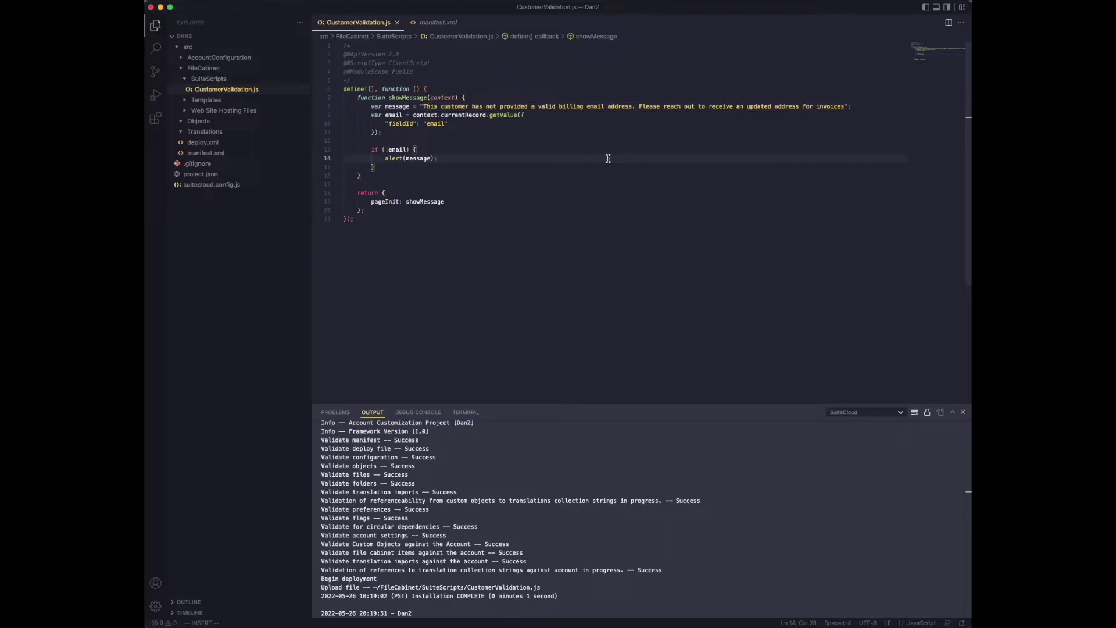
key(shift+super+p)
click(568, 73)
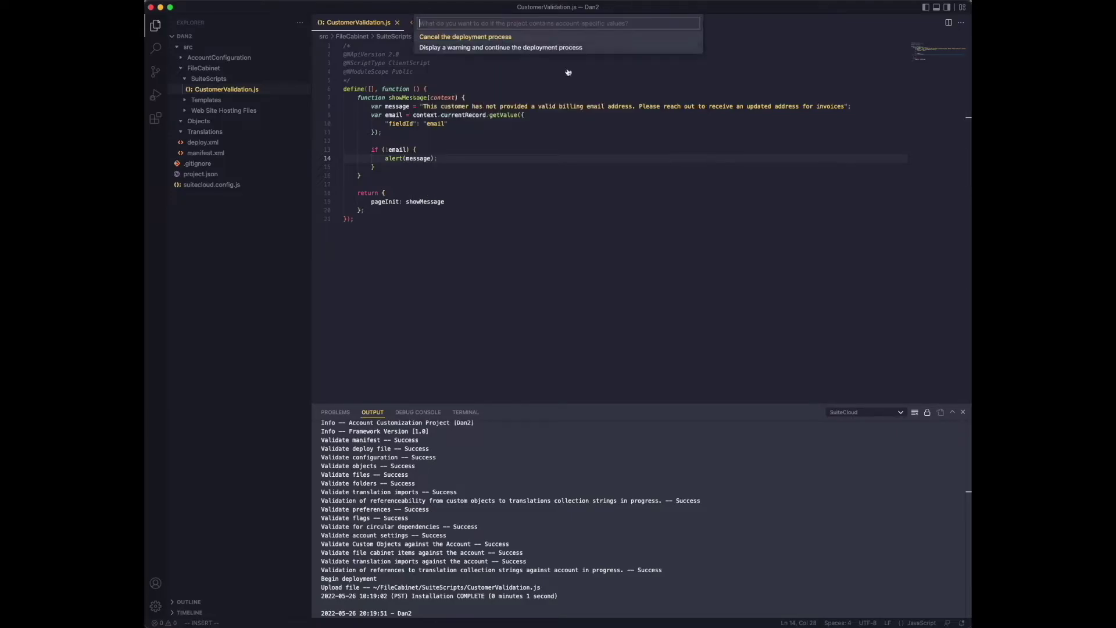
click(526, 48)
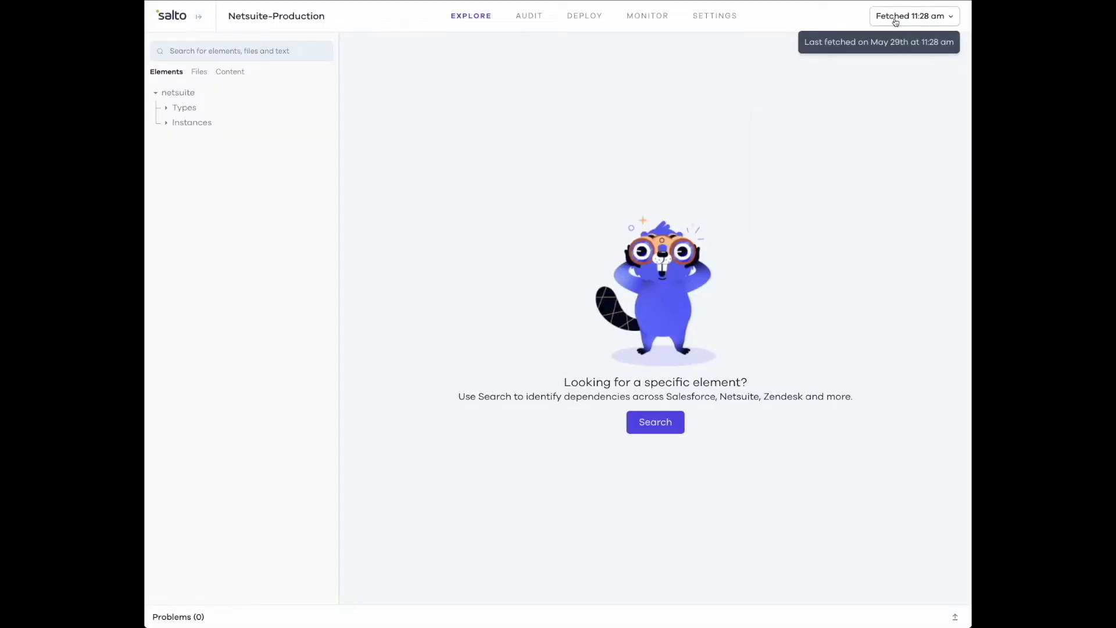
Step: Run a fresh fetch from Netsuite-Production and switch to the Audit view of unpushed files
click(894, 19)
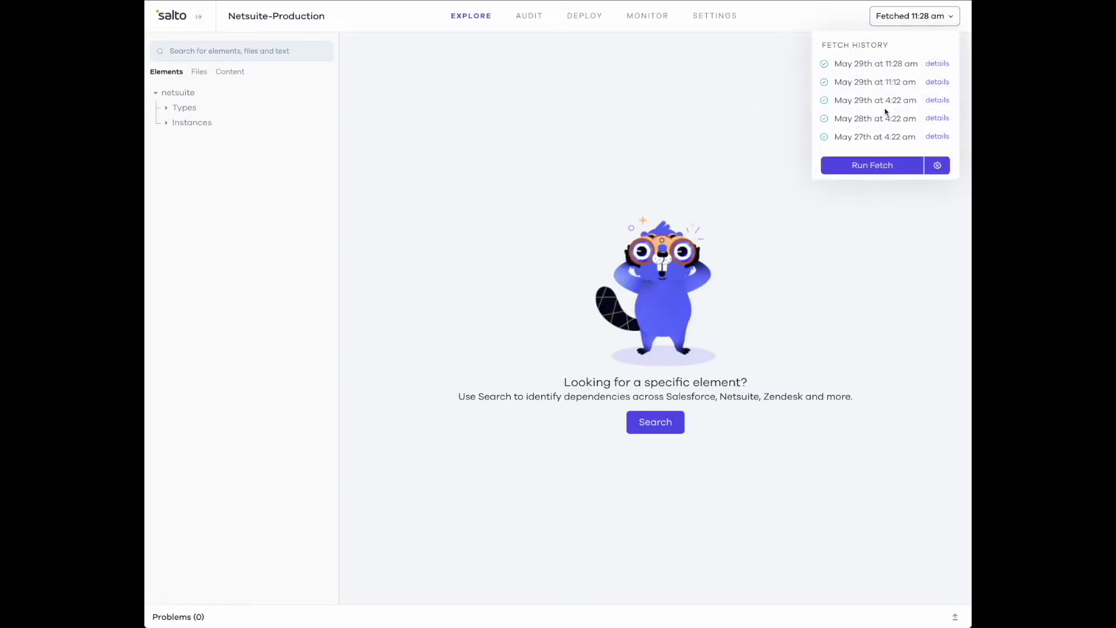
click(868, 166)
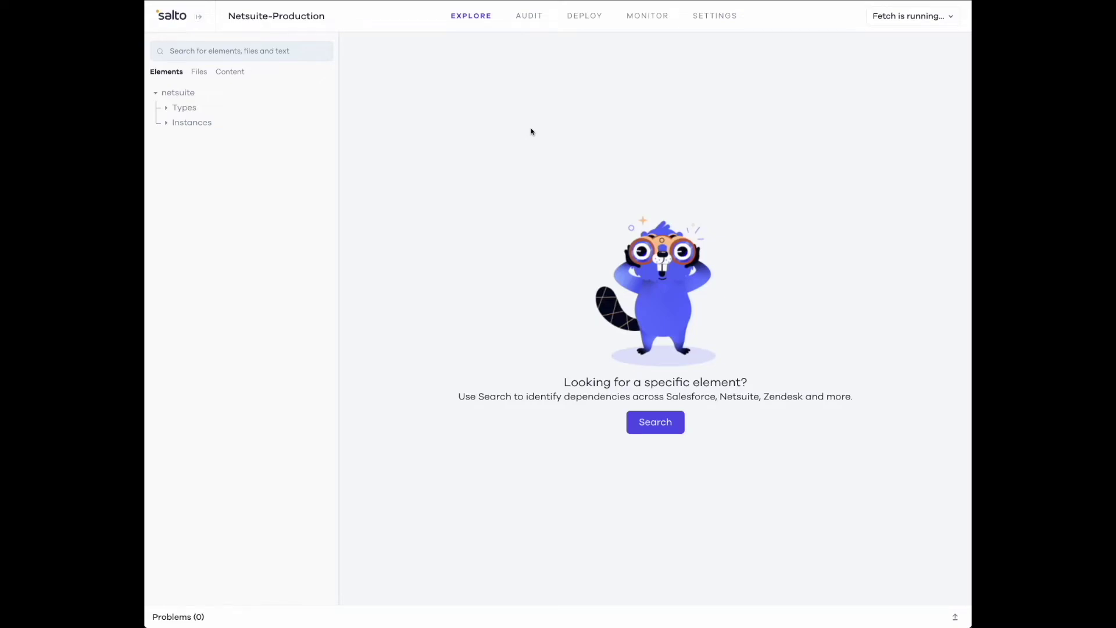
click(530, 18)
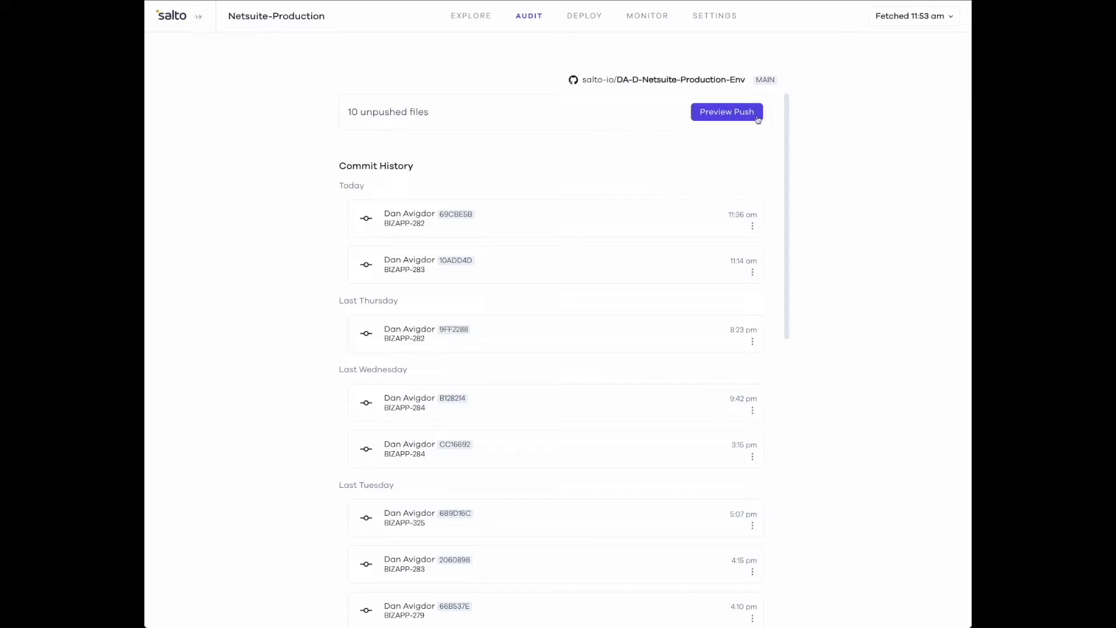
Step: Preview the push, select only CustomerValidation.js and push it with commit title BIZAPP-325
click(736, 114)
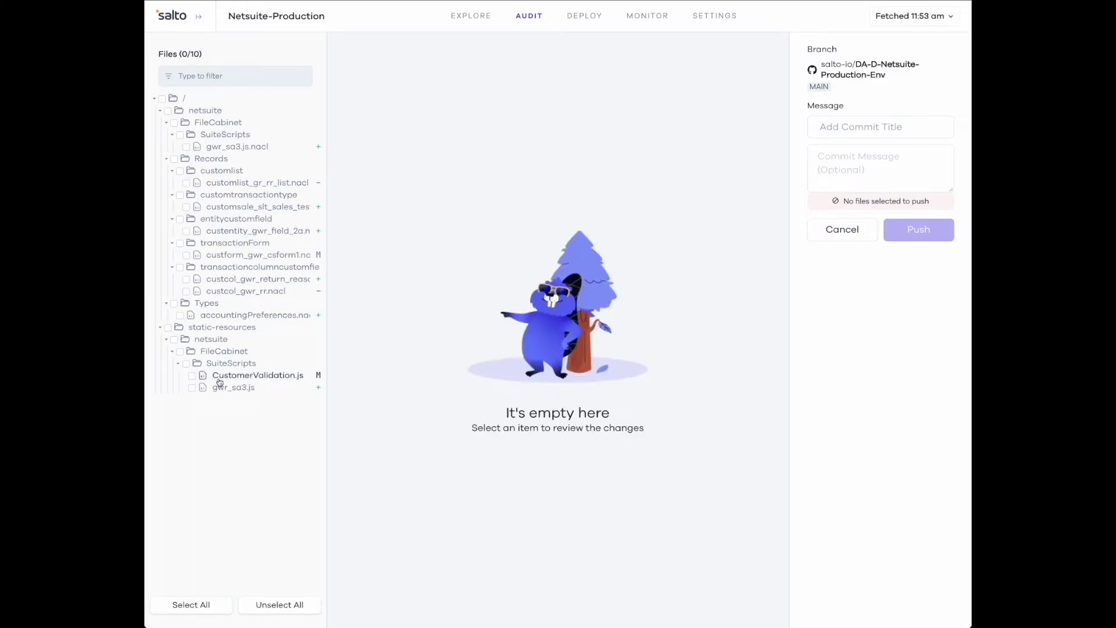
click(217, 377)
click(193, 376)
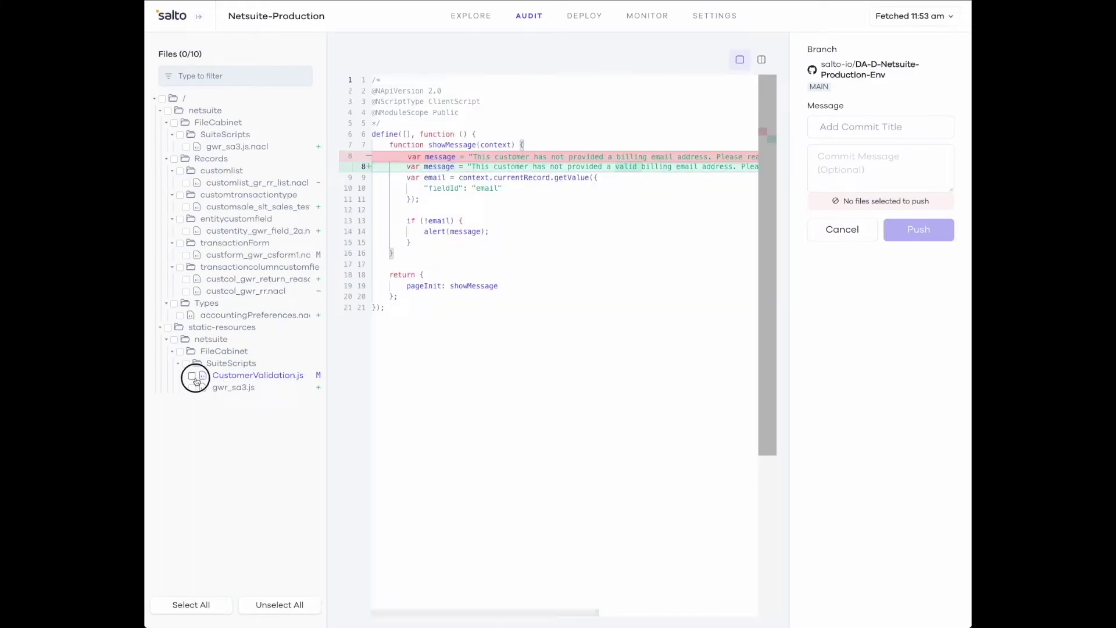
click(852, 128)
text(BIZ)
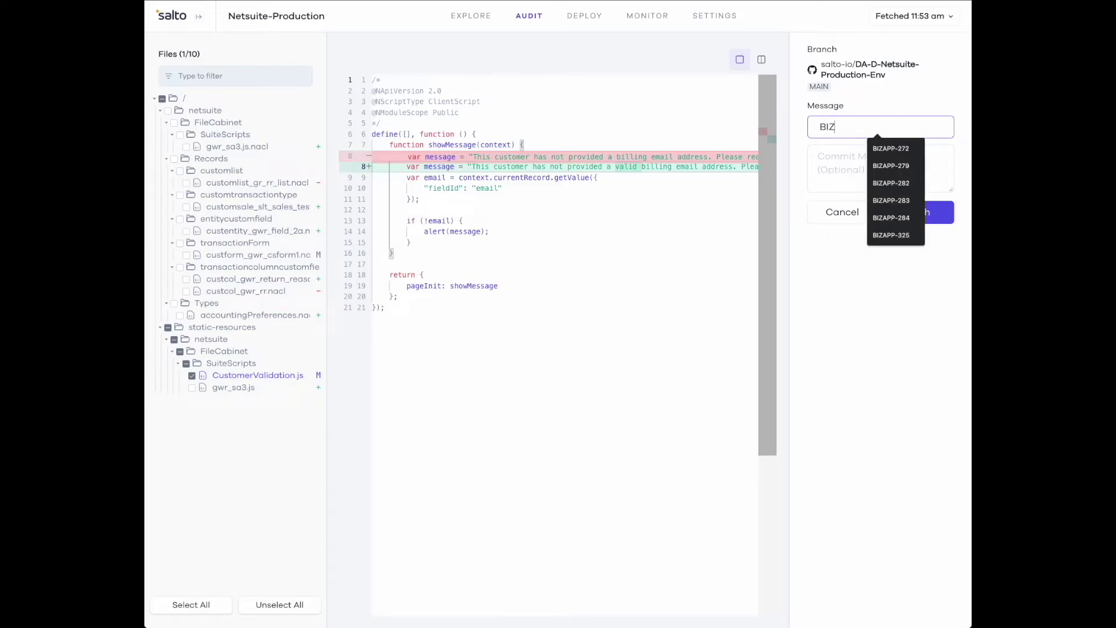
text(APP-325)
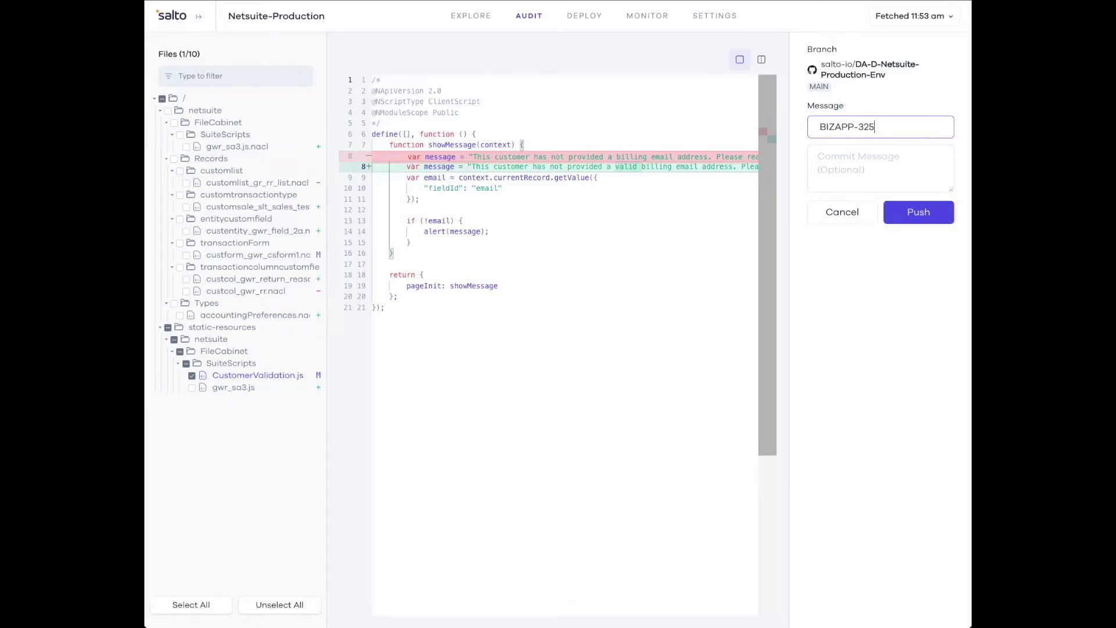
click(836, 168)
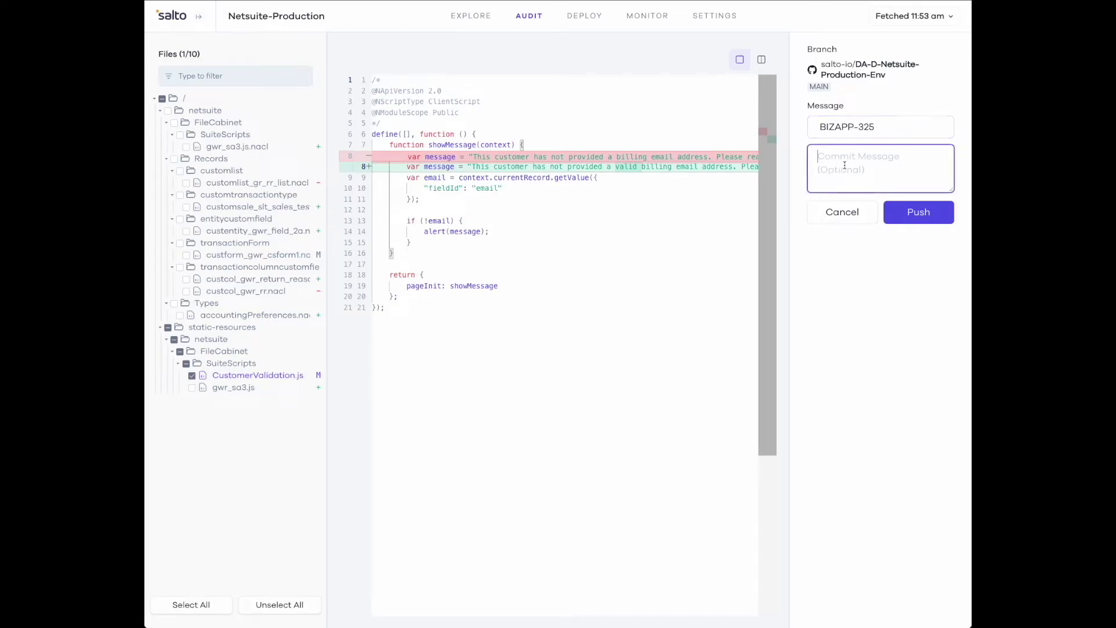
click(918, 218)
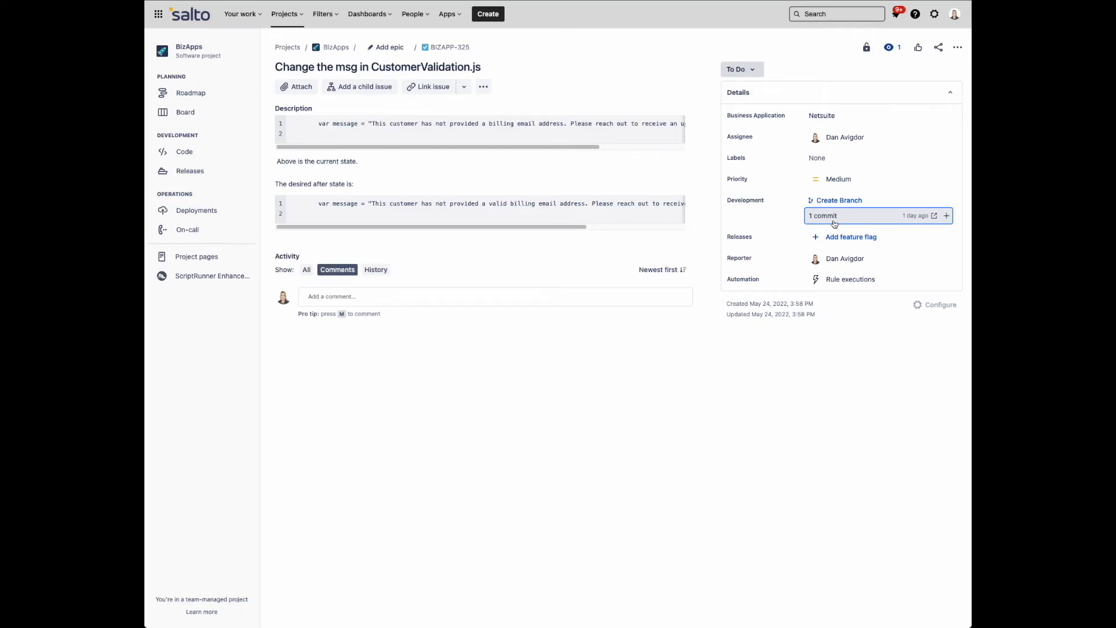
Step: From Jira ticket BIZAPP-325's Development panel, open the new commit ea77e96 on GitHub
click(832, 223)
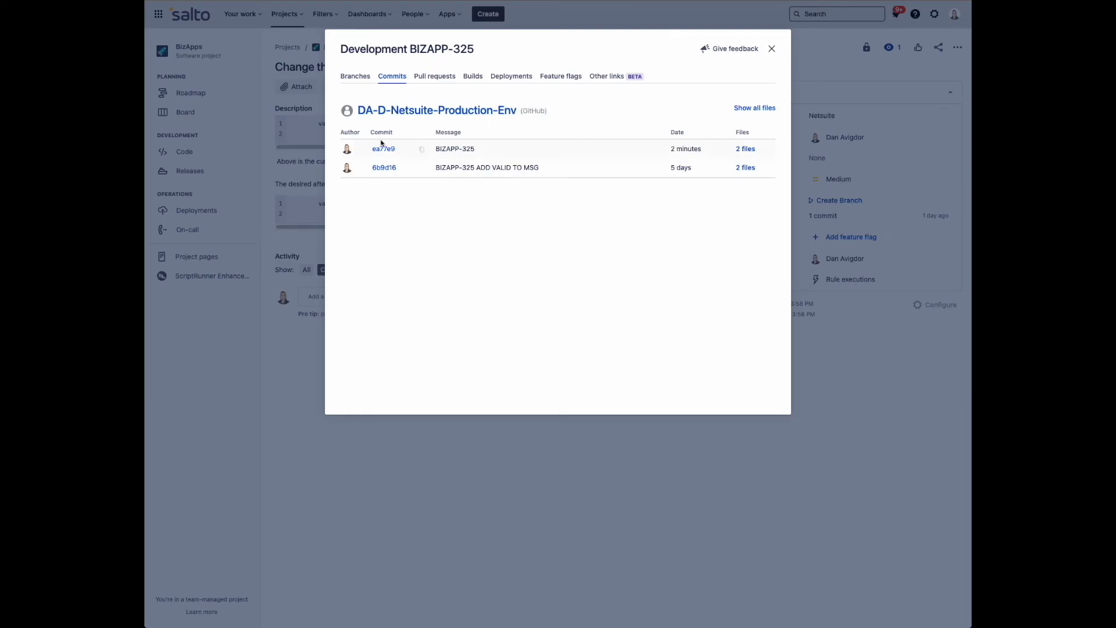
click(381, 150)
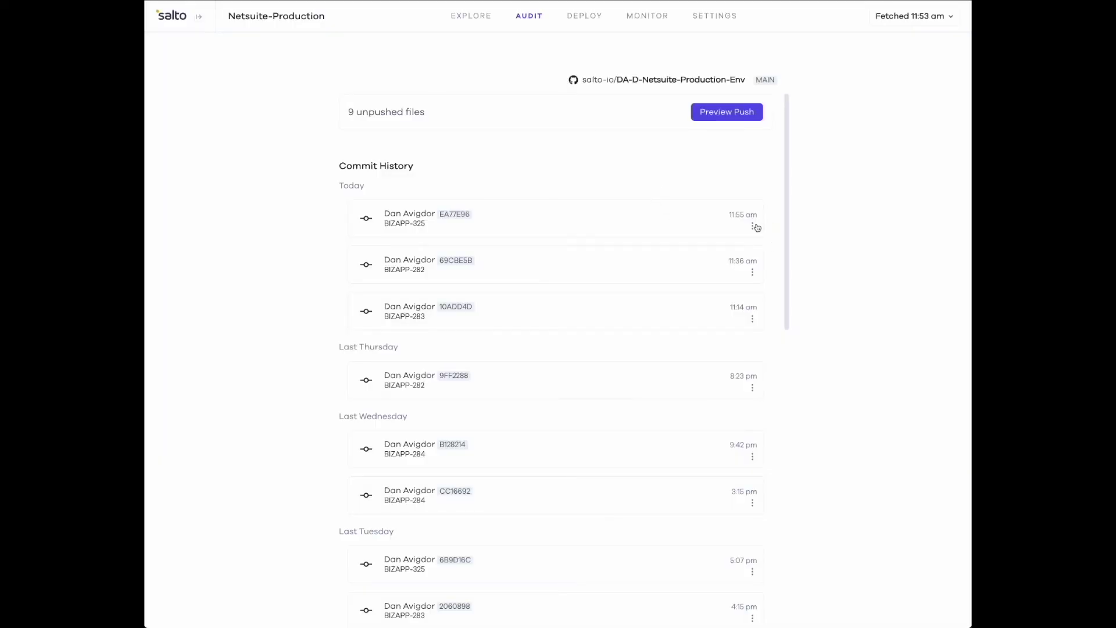
Step: From Salto's commit history, view the newest BIZAPP-325 commit on GitHub via its three-dot menu
click(753, 227)
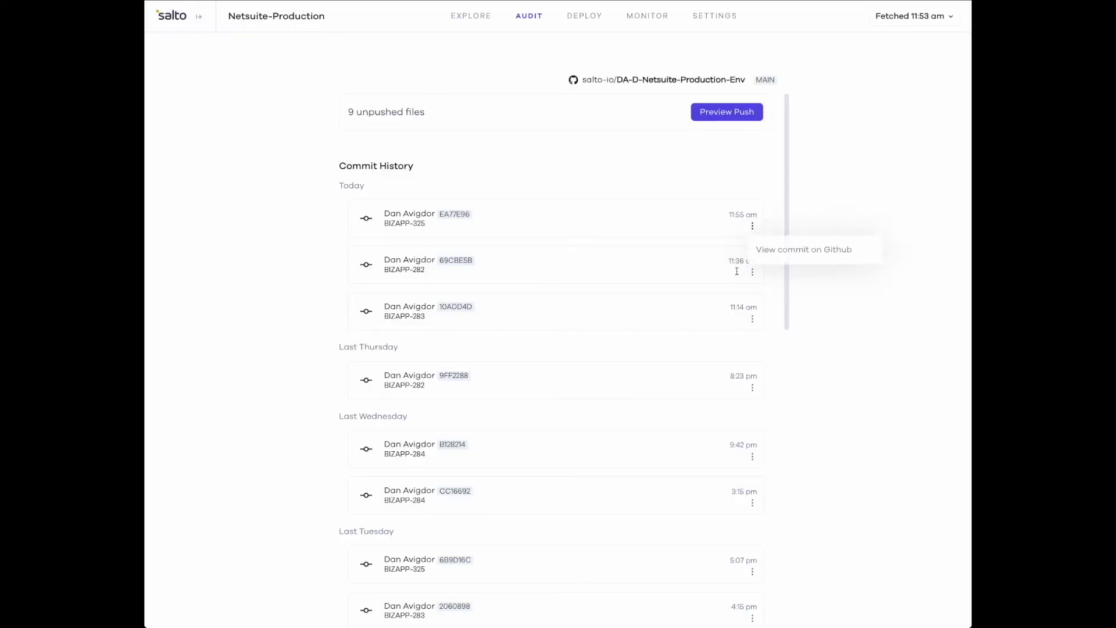
click(807, 250)
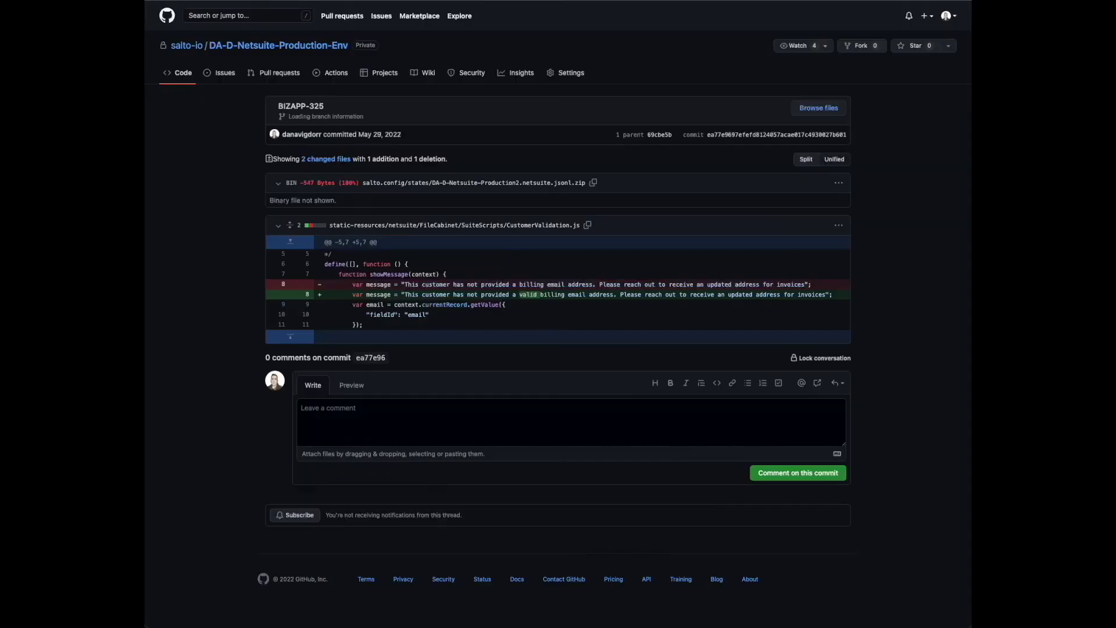